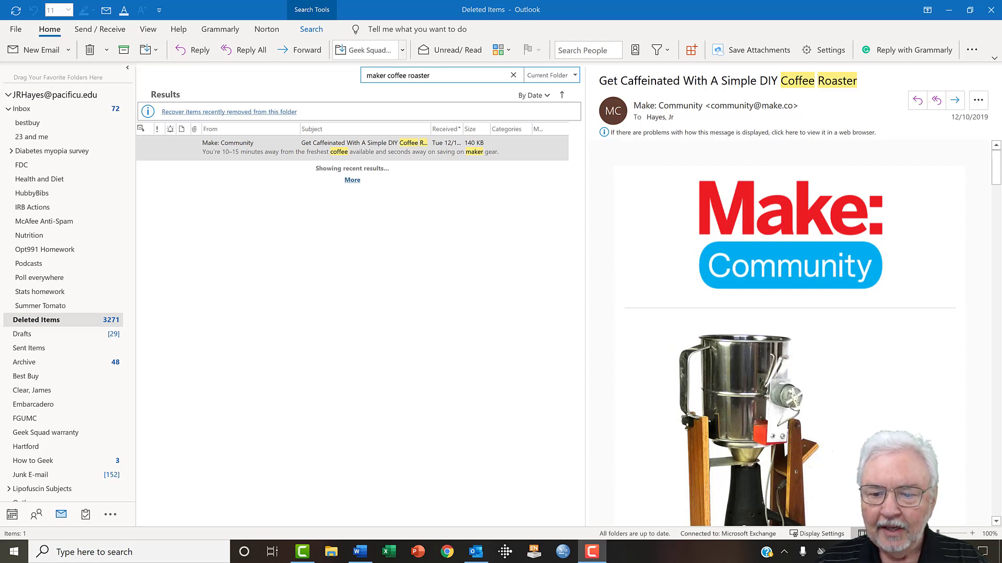
Open the Simple Sifter Coffee Roaster project page on makezine.com from the email and scroll through it
click(745, 392)
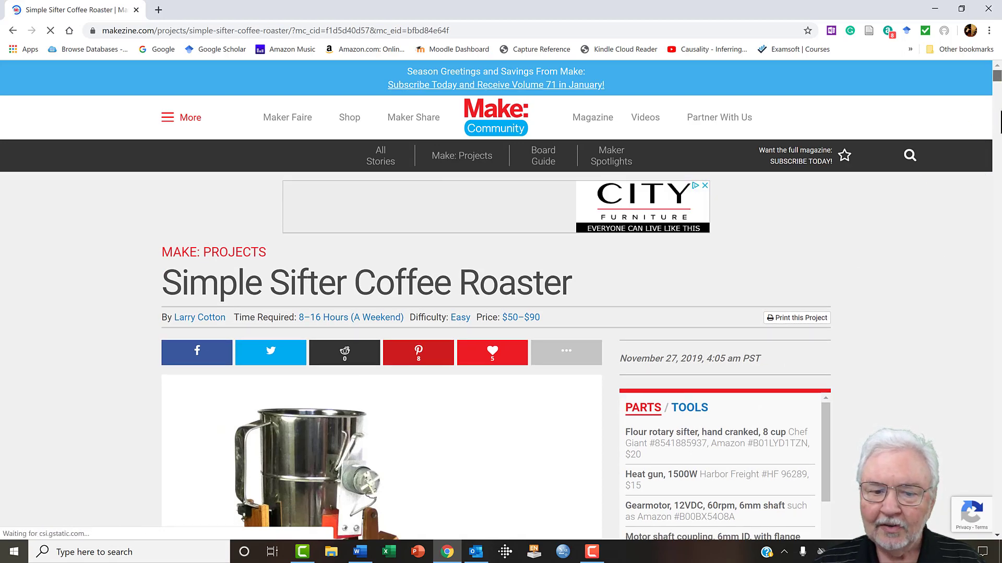
scroll(636, 373, down, 15)
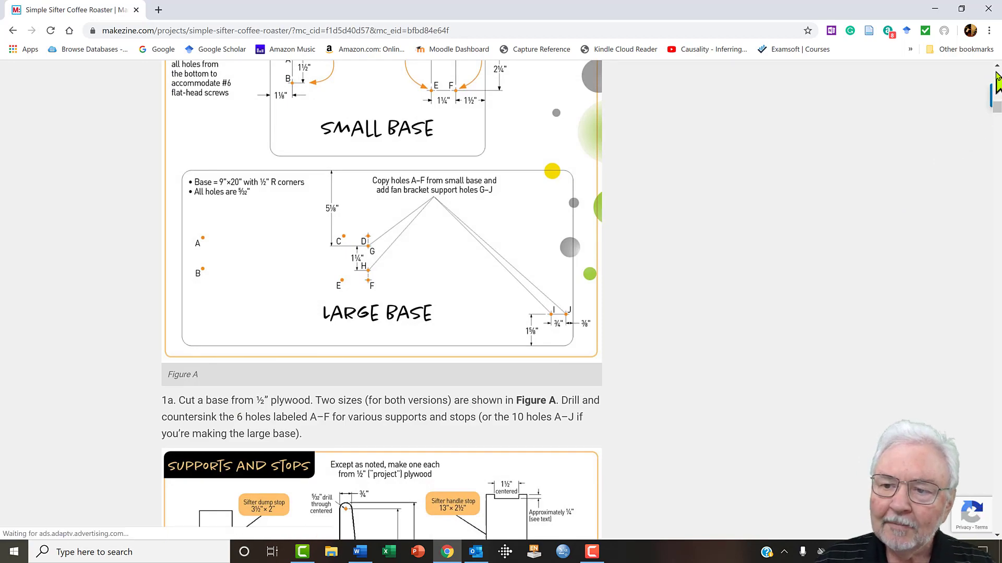
scroll(995, 74, up, 15)
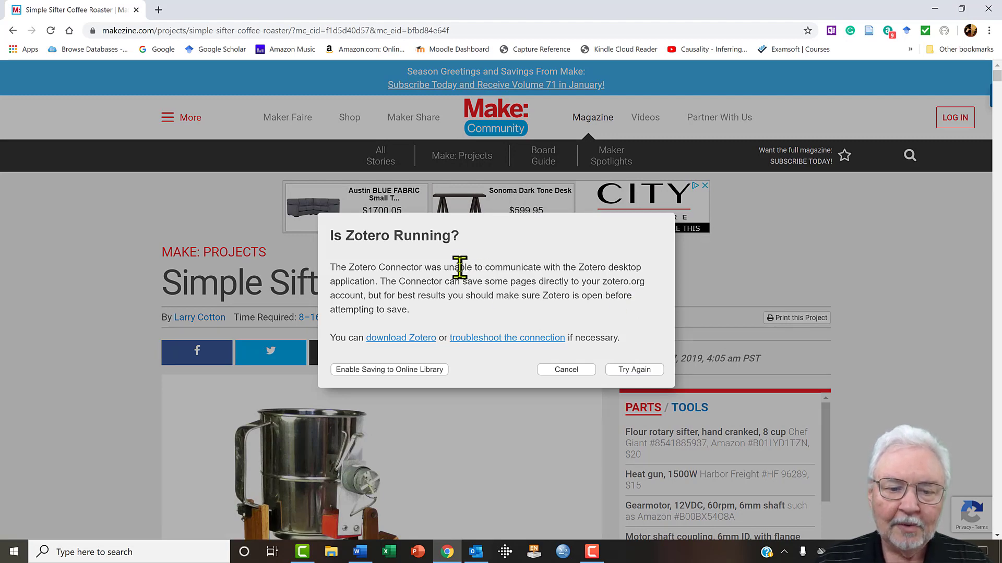
Launch the Zotero desktop app from Windows search, then return to Chrome's 'Is Zotero Running?' notice
click(102, 545)
text(Zotero)
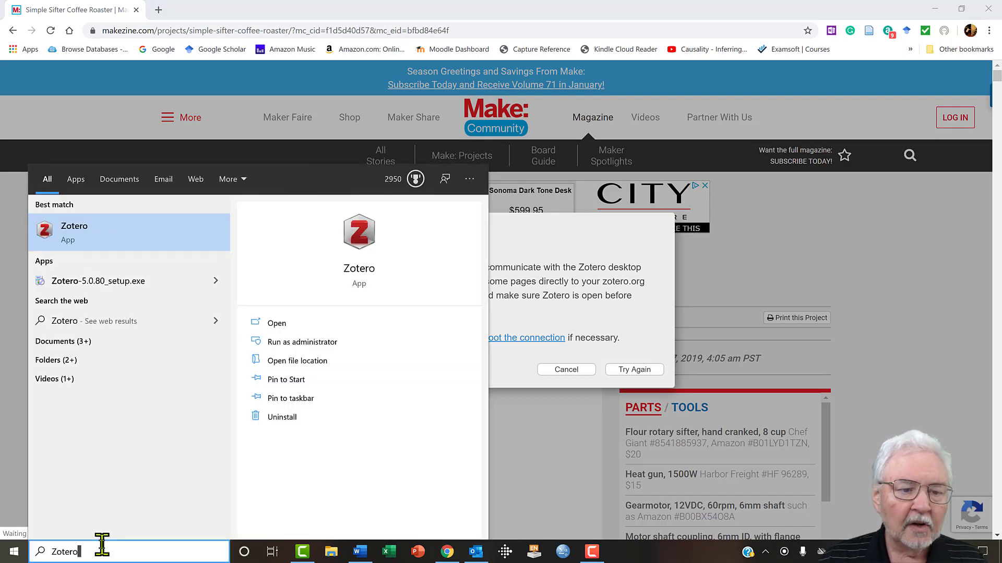
key(Return)
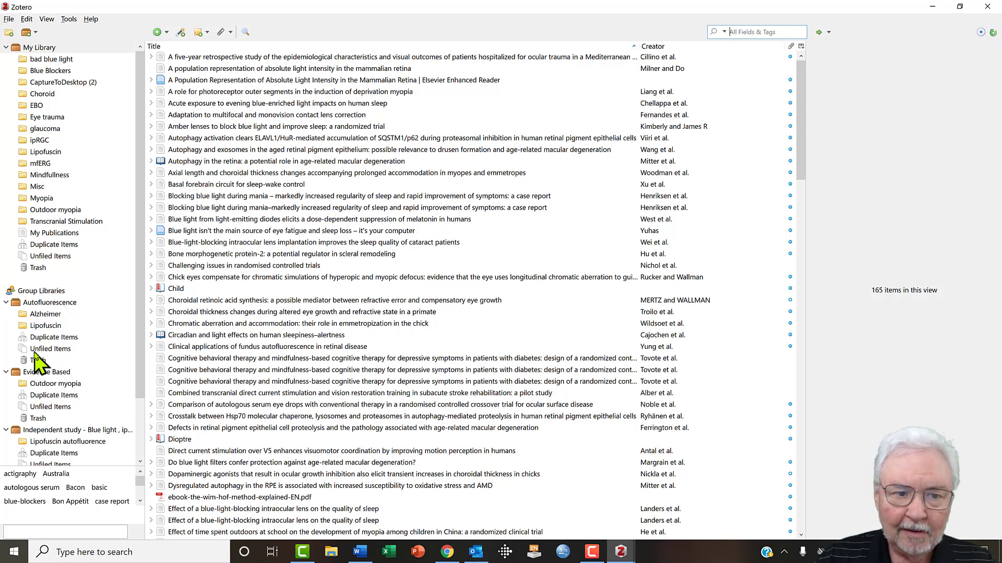
click(39, 349)
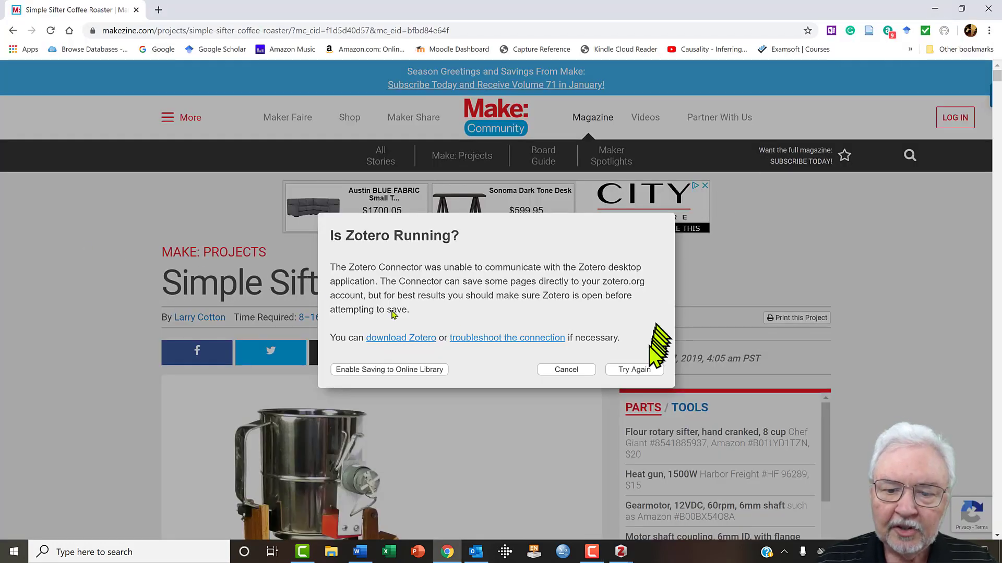
Retry the Zotero Connector save and file the coffee roaster page with its snapshot into Misc
click(636, 368)
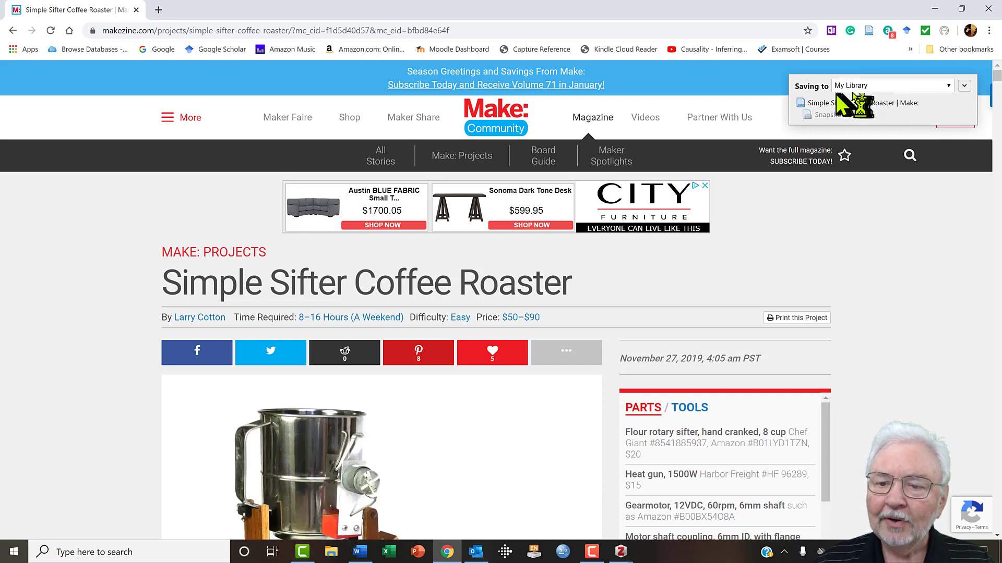
click(948, 86)
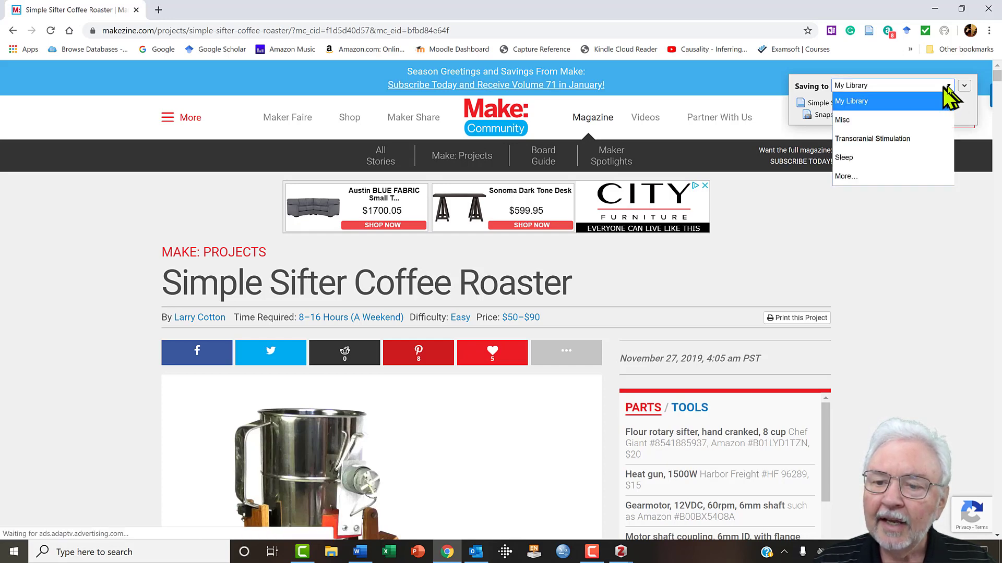
click(898, 105)
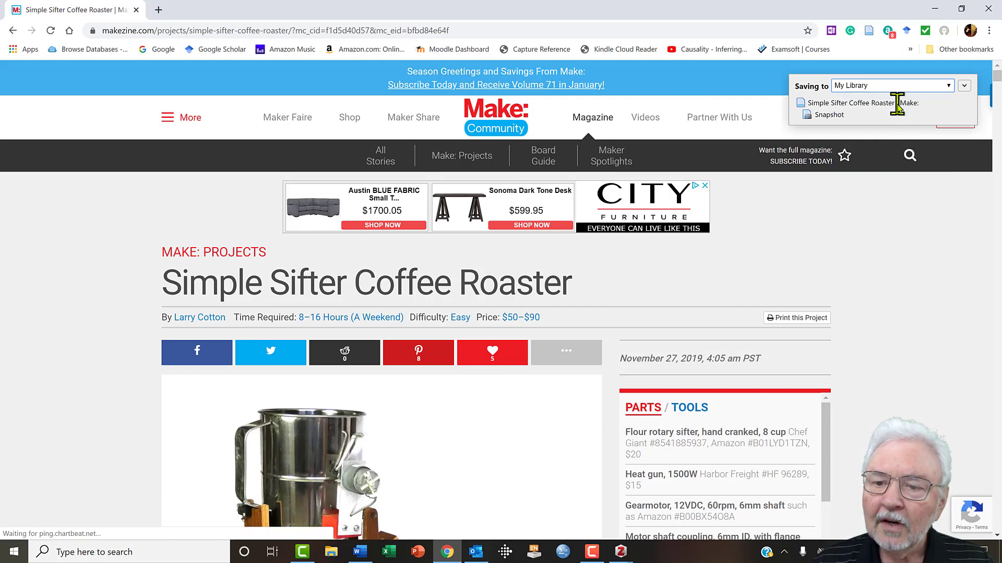
click(948, 86)
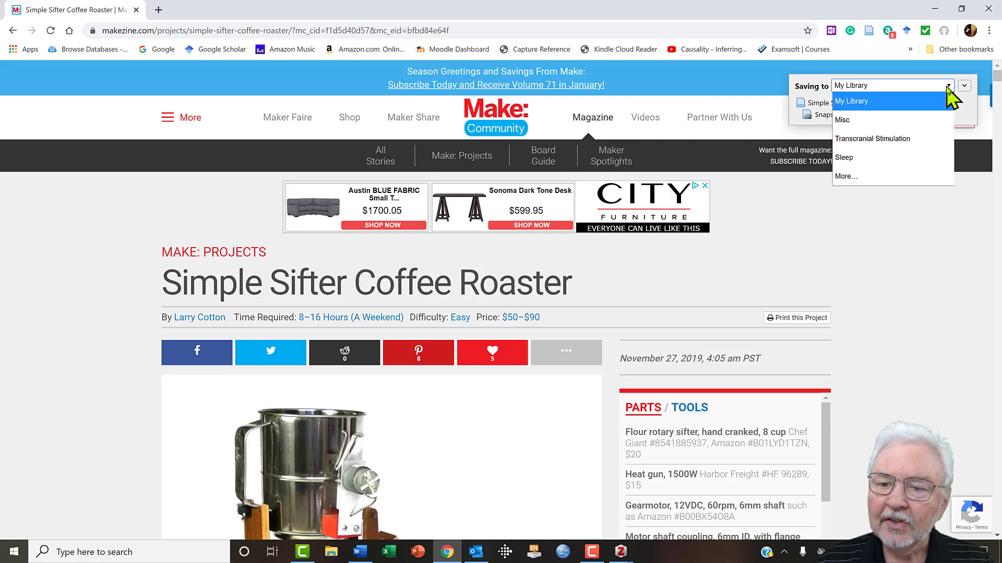
click(862, 178)
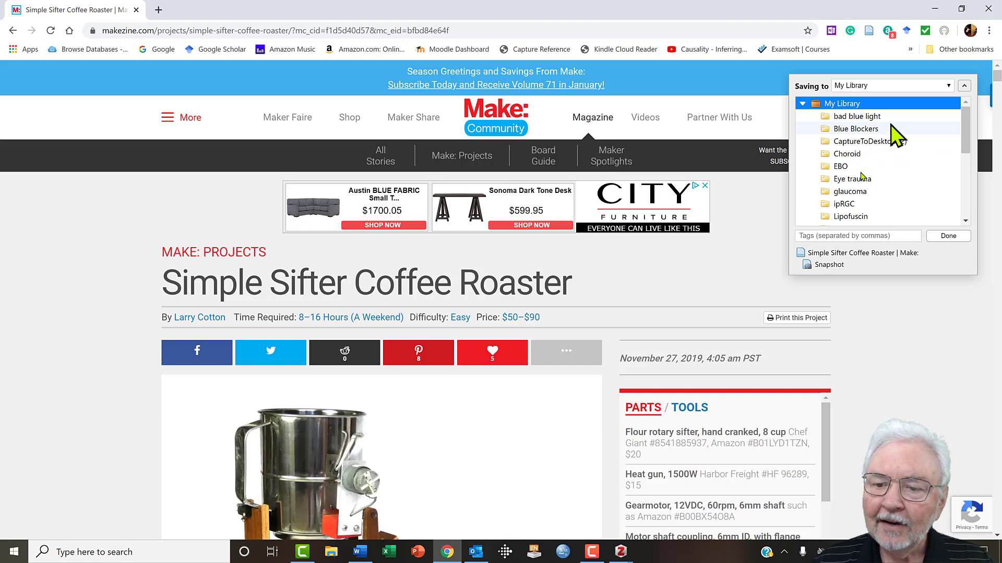
click(965, 199)
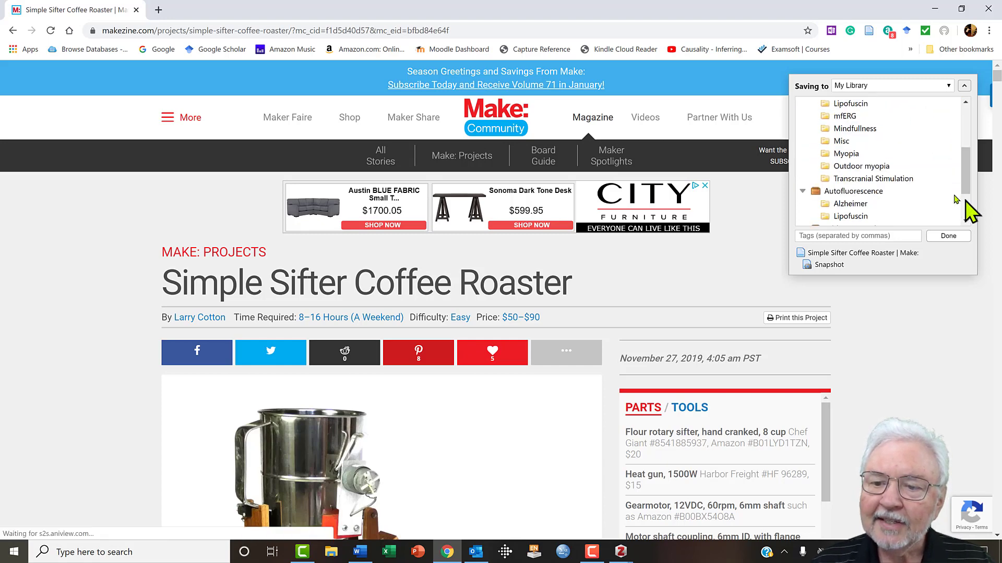
click(830, 143)
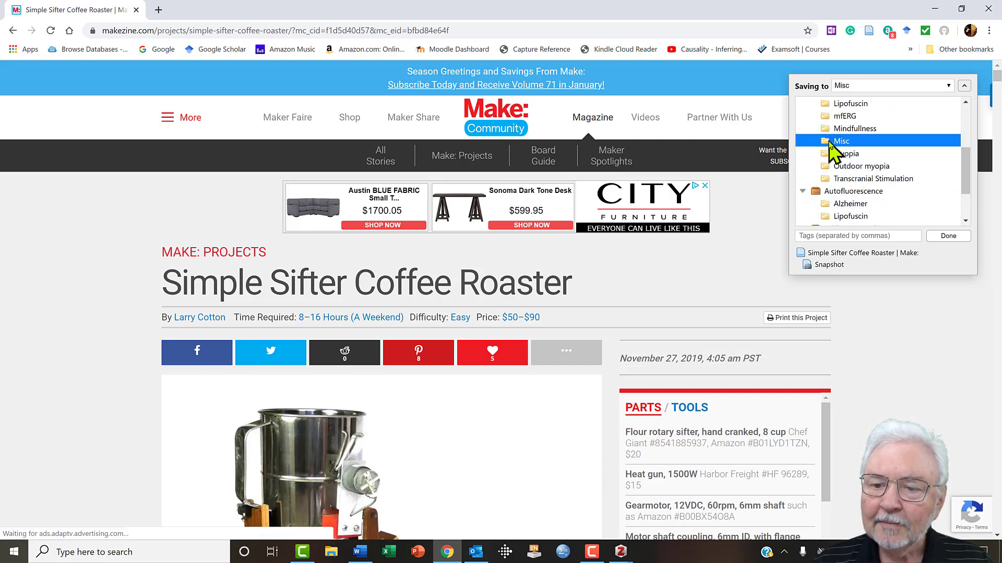
click(948, 236)
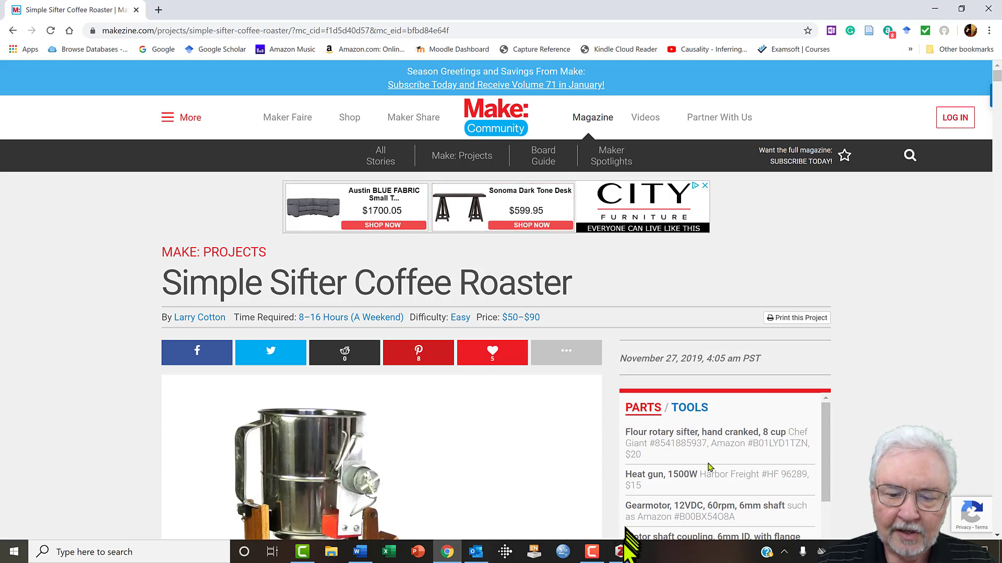
Bring the Zotero library window to the front, showing the new item in Misc
click(621, 553)
click(620, 553)
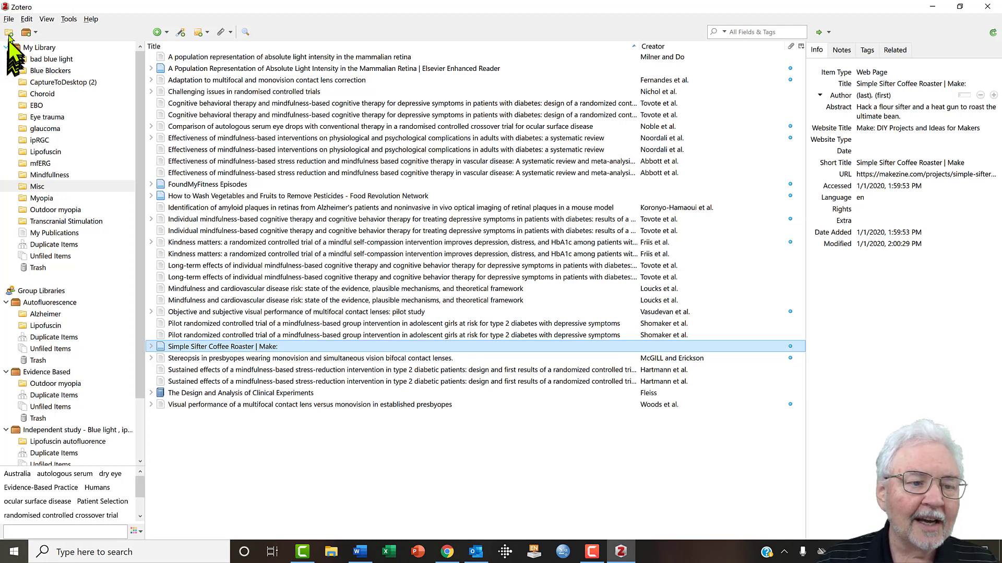
click(8, 33)
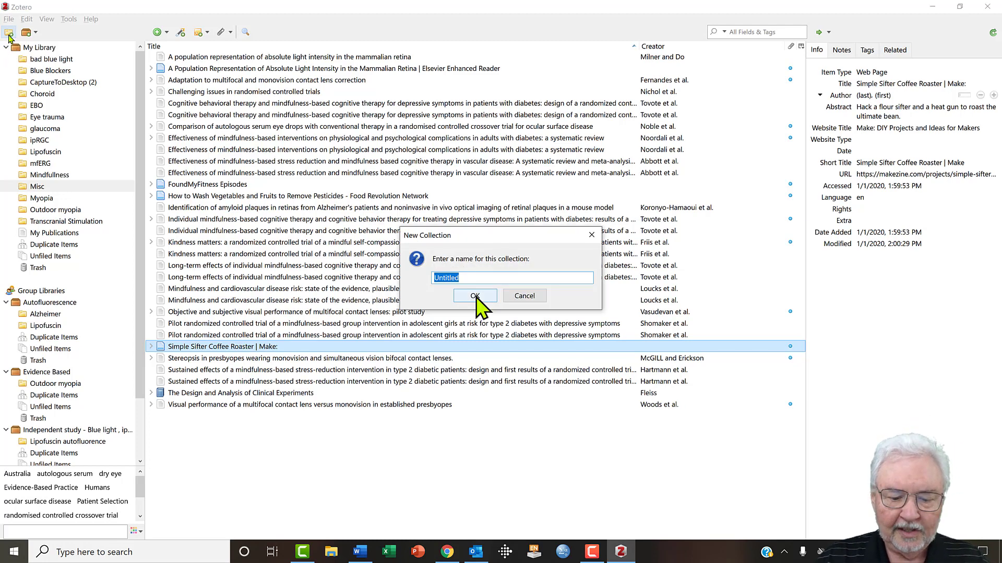
Name the new collection 'Fun Stuff' and confirm it
text(Fun Stuff)
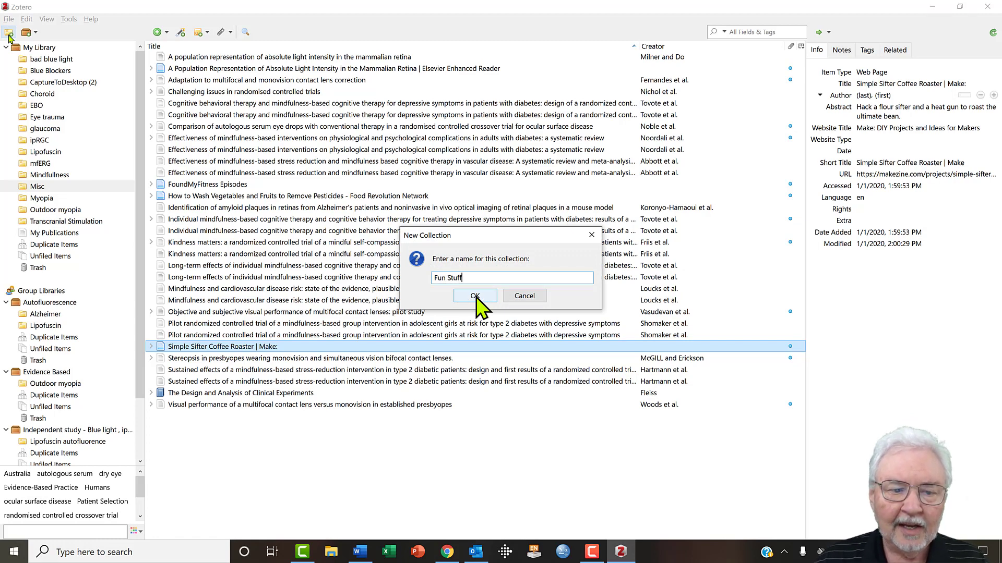
click(475, 296)
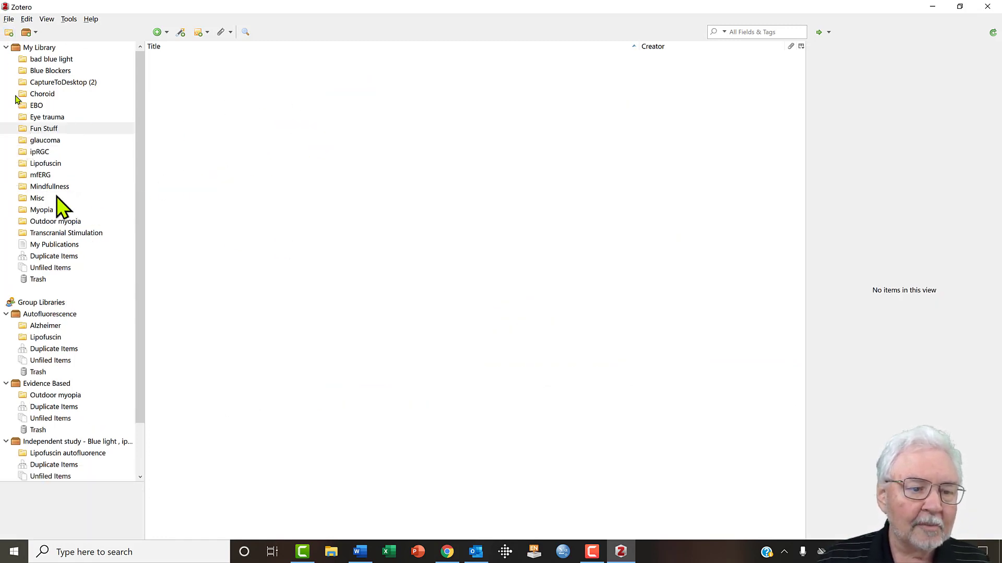
Drag the Simple Sifter item from Misc onto Fun Stuff, then view it inside Fun Stuff
click(33, 199)
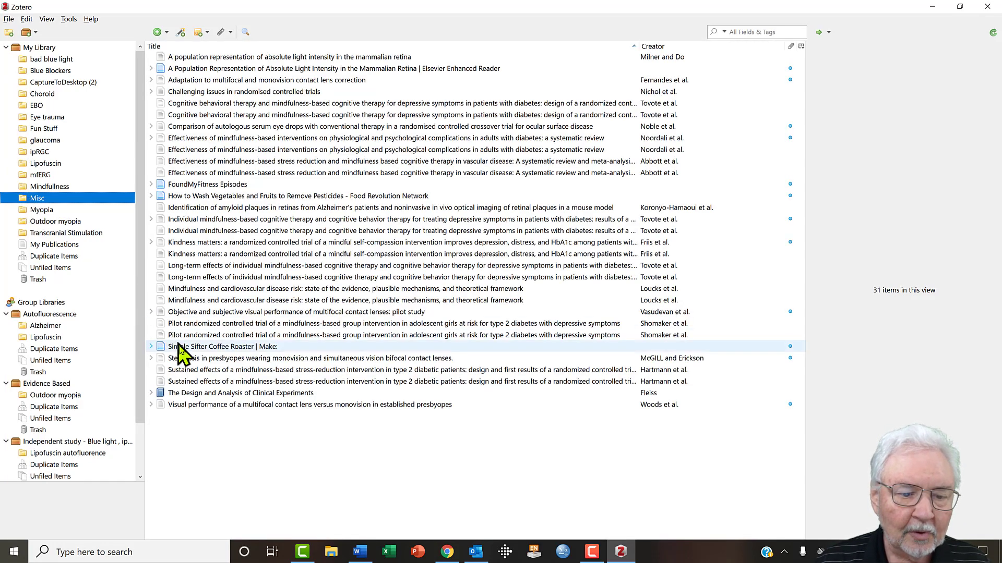
drag(181, 354, 49, 135)
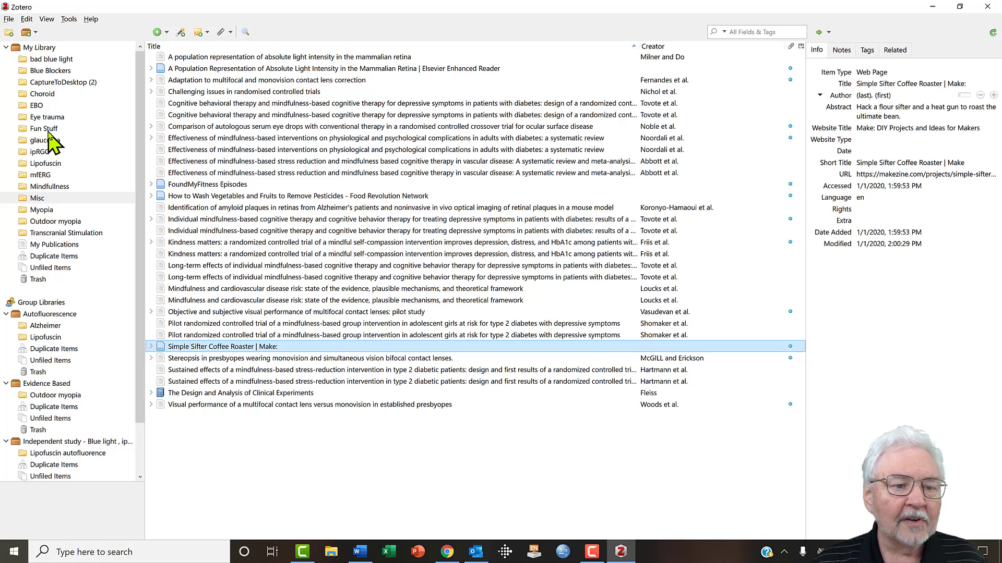
double_click(48, 131)
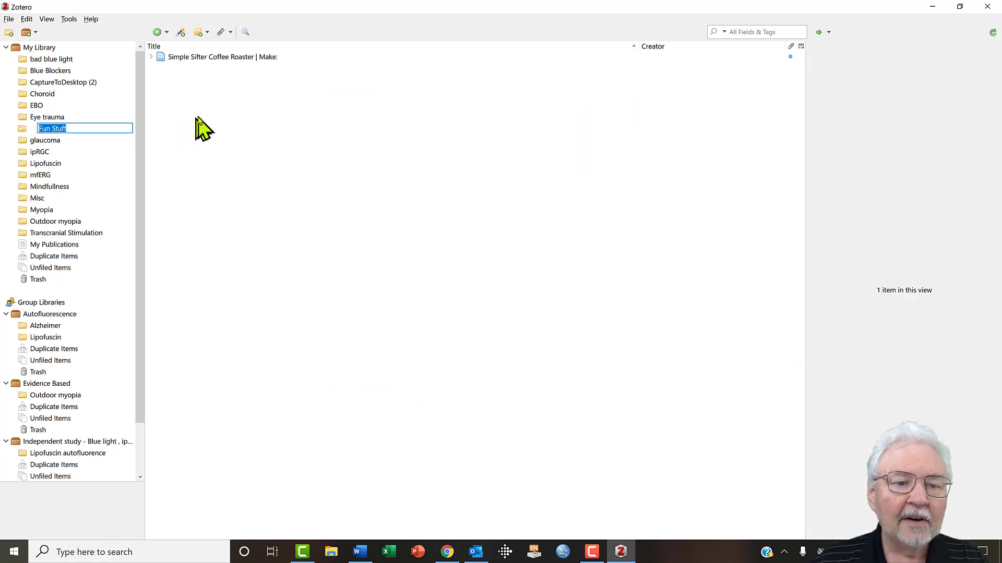
click(192, 58)
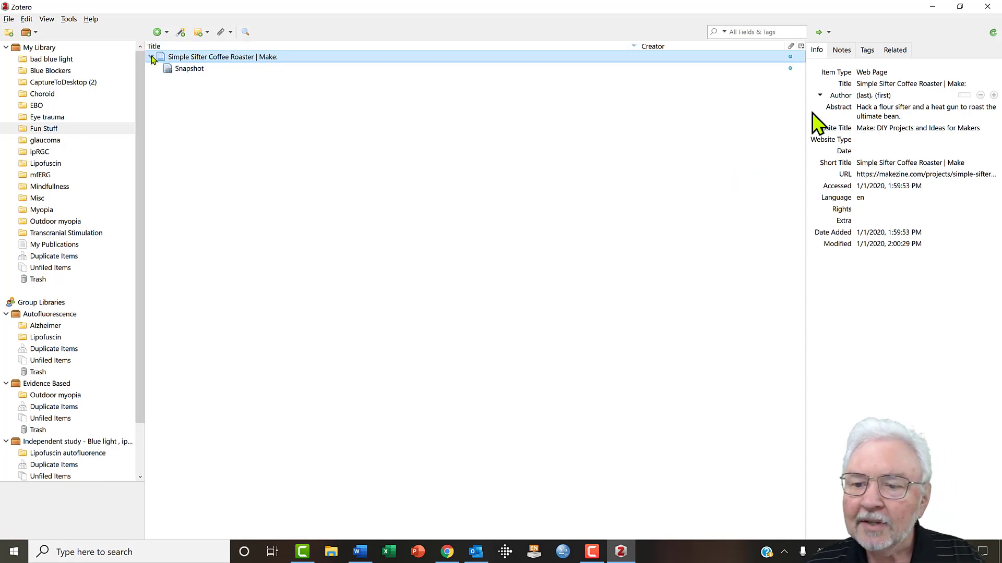
click(875, 174)
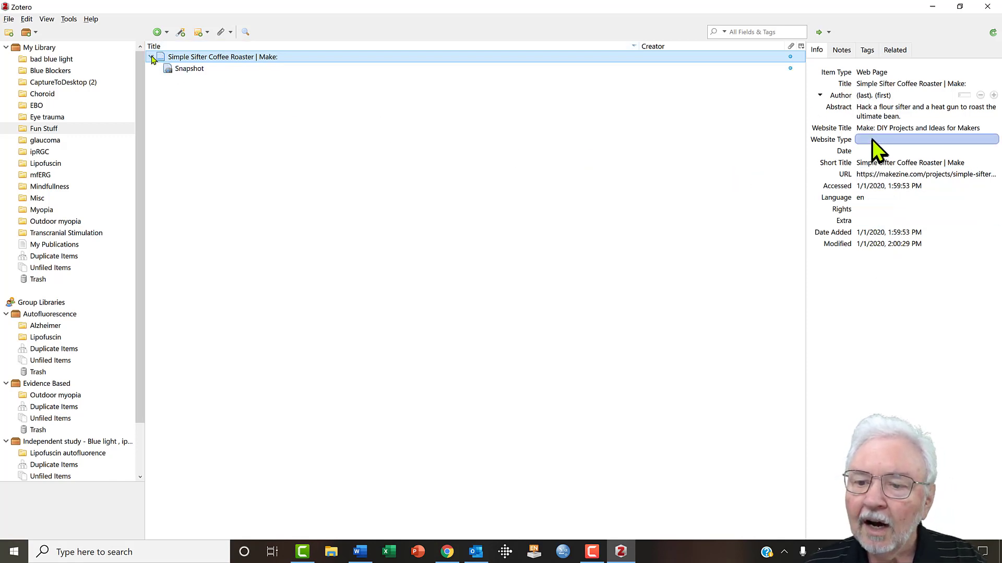
click(869, 198)
click(871, 187)
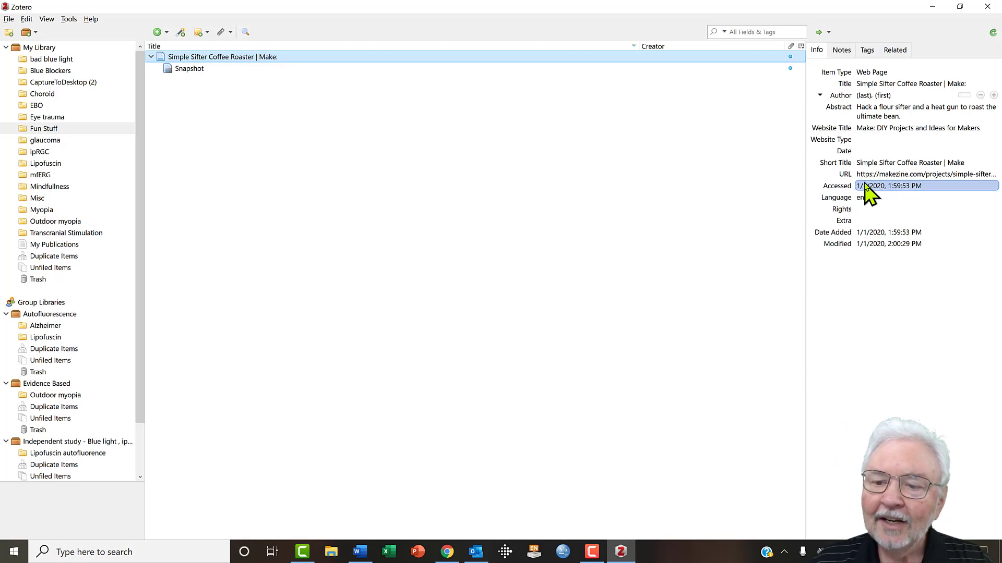
key(Return)
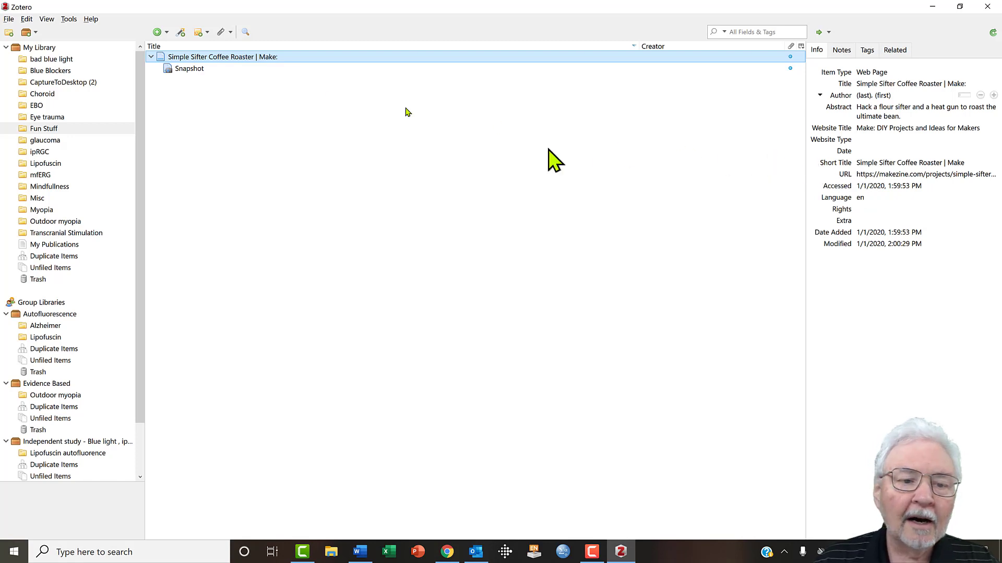
View the Snapshot attachment's details, open its makezine.com URL in Chrome, then minimize Chrome
click(178, 69)
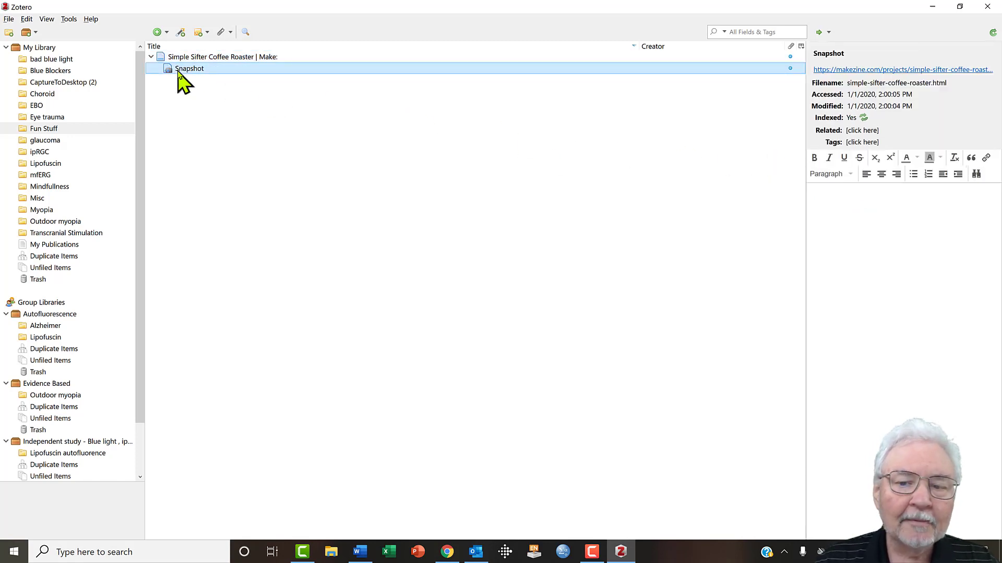
click(850, 71)
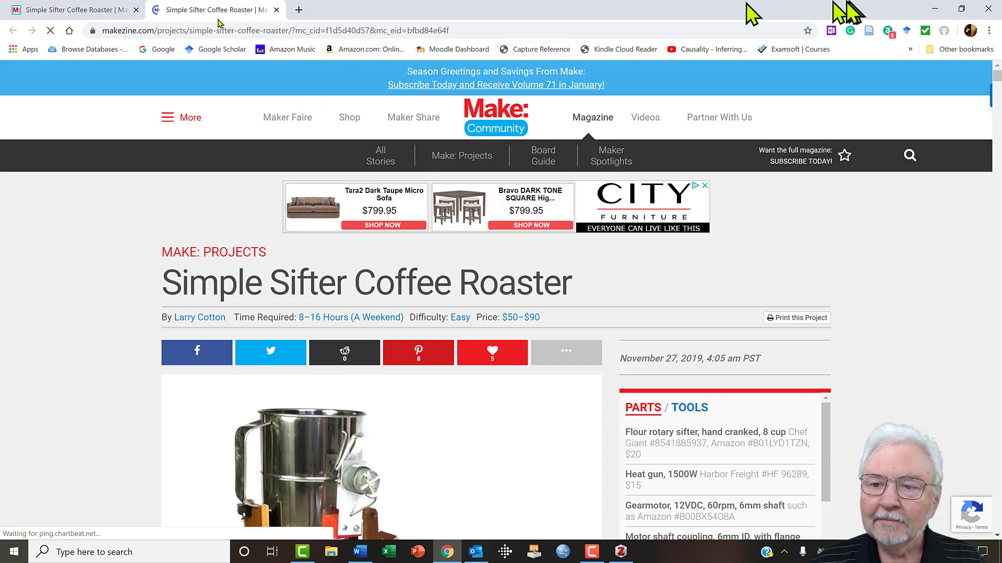
click(935, 8)
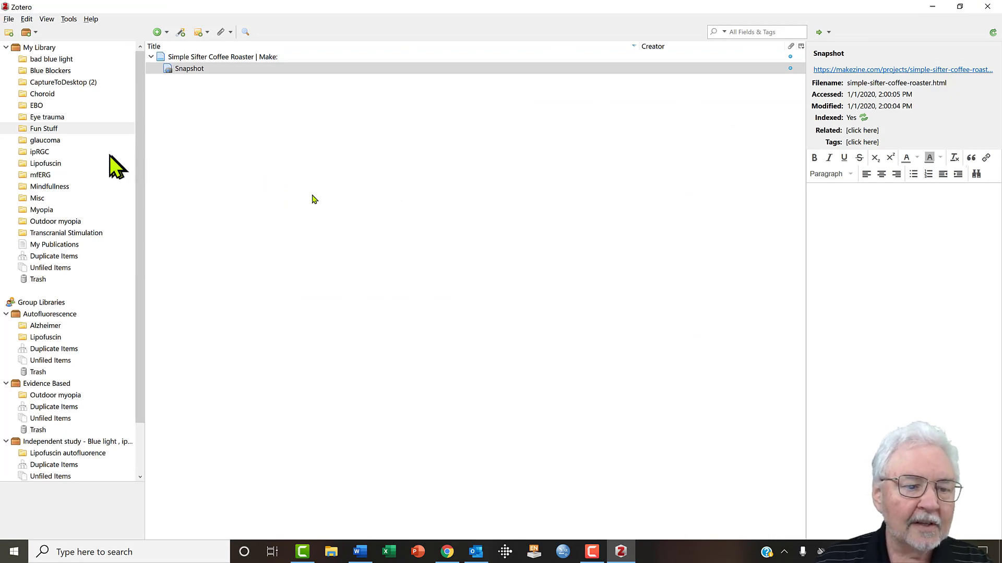
Select the Simple Sifter Coffee Roaster item in Misc and remove it from that collection
click(36, 200)
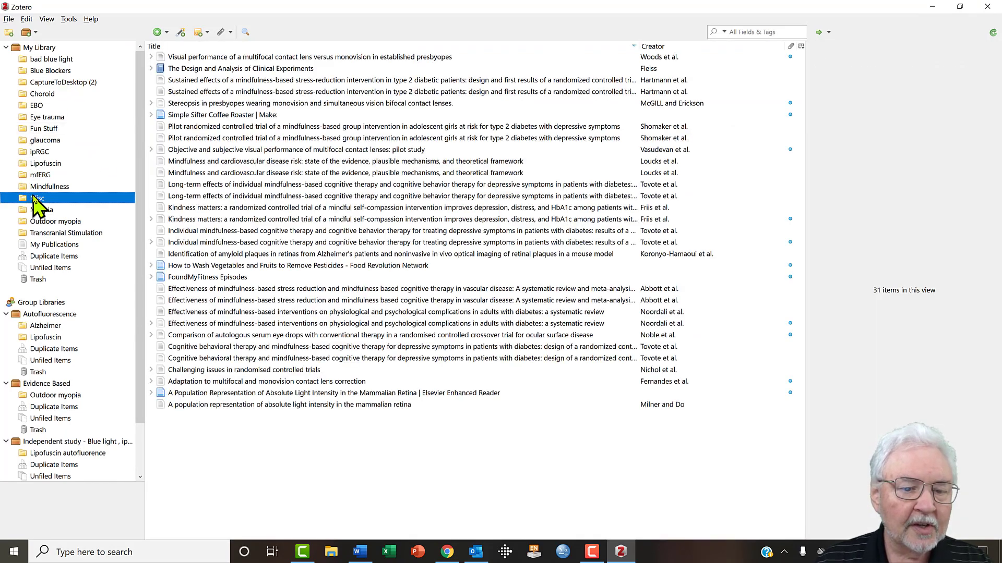
click(217, 115)
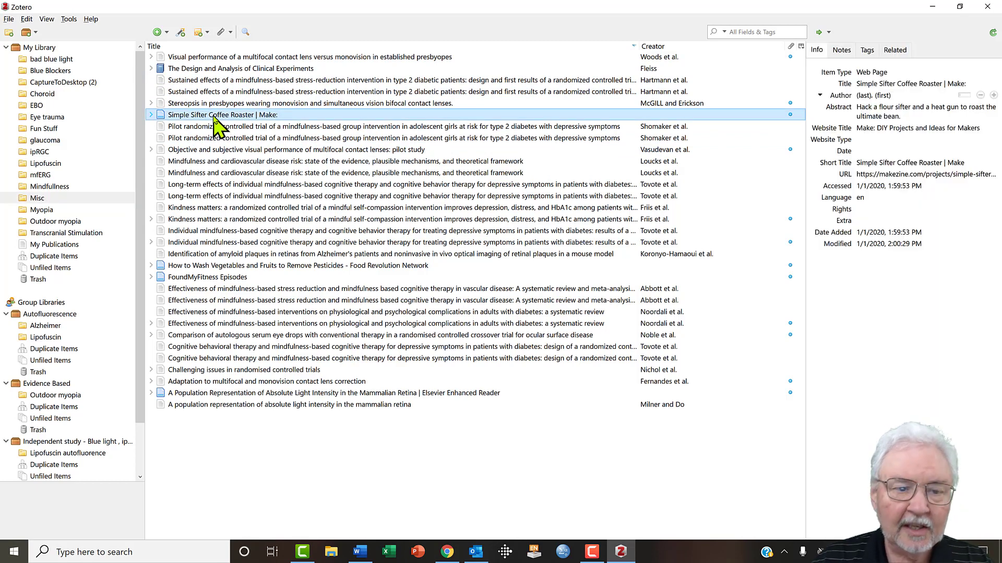
key(Delete)
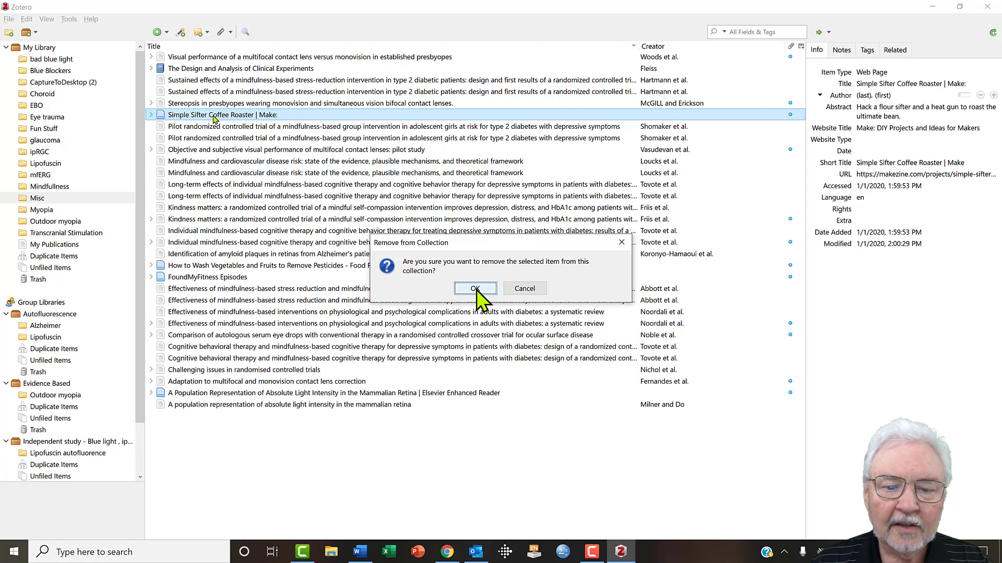
click(475, 289)
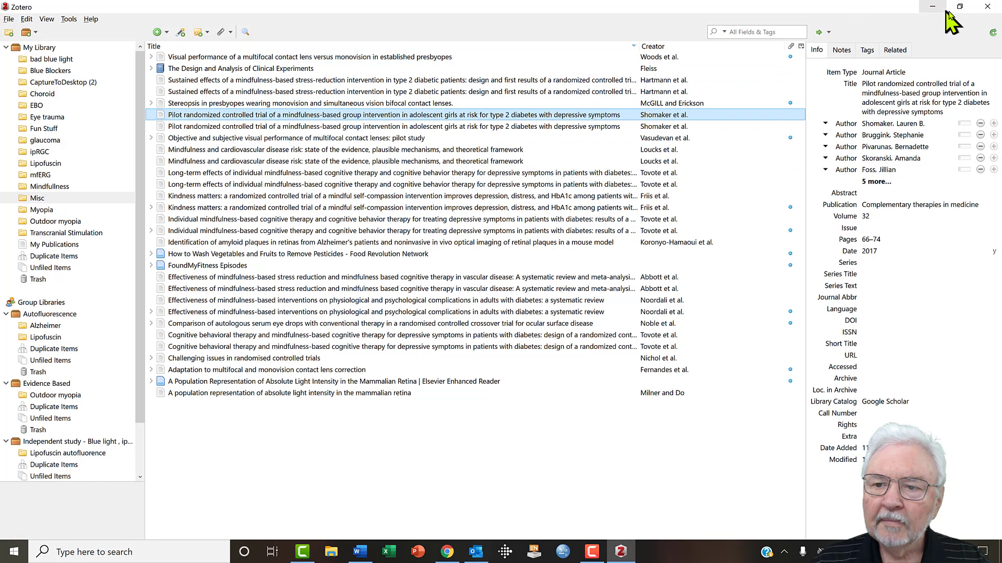
Minimize Zotero, switch to Chrome, and load zotero.org in a new tab
click(932, 7)
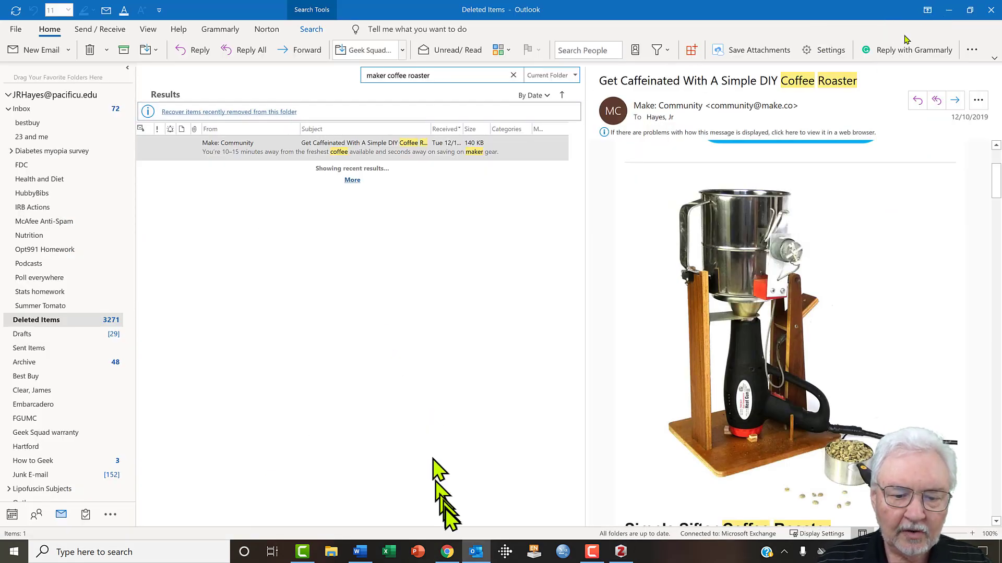
click(447, 553)
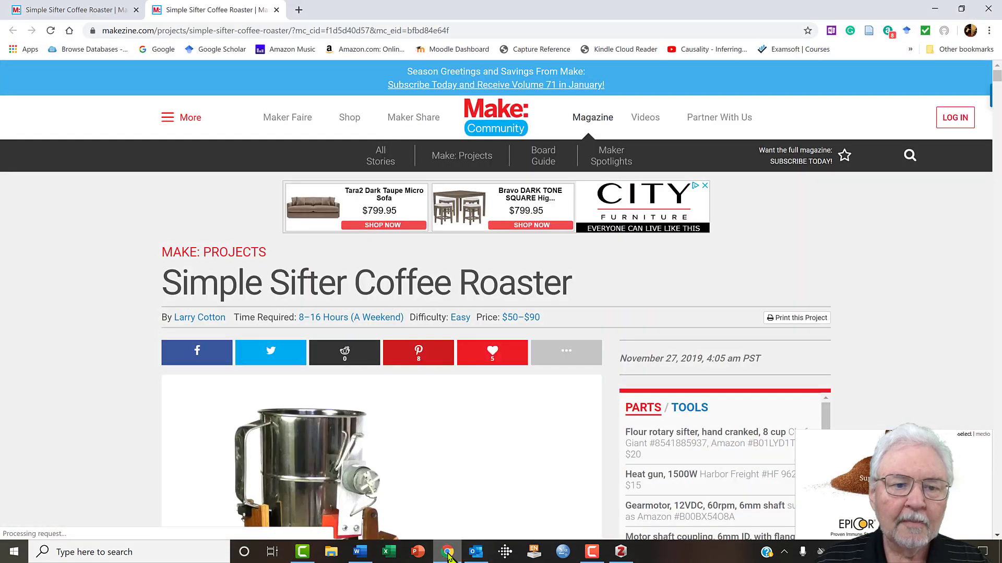
click(299, 9)
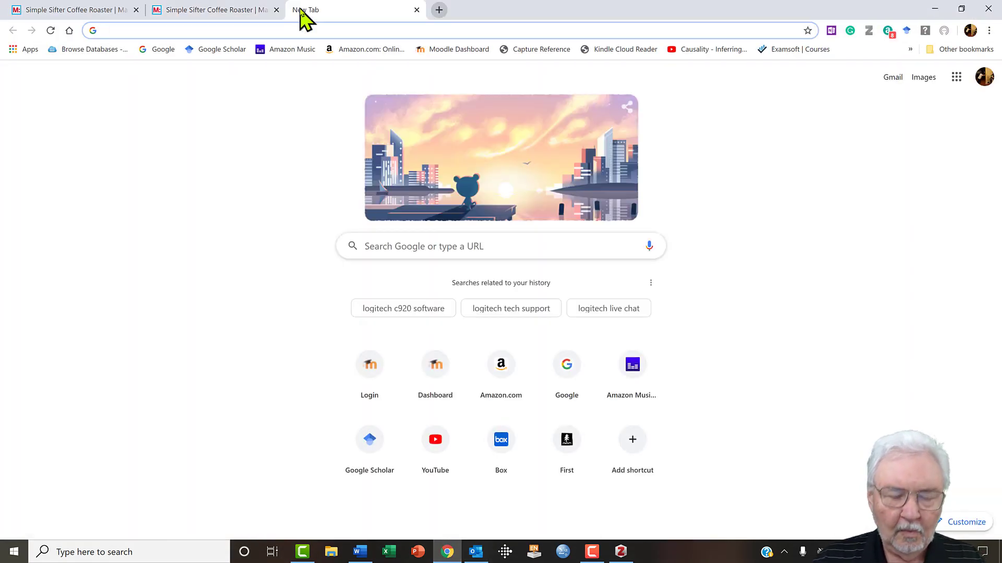
text(z)
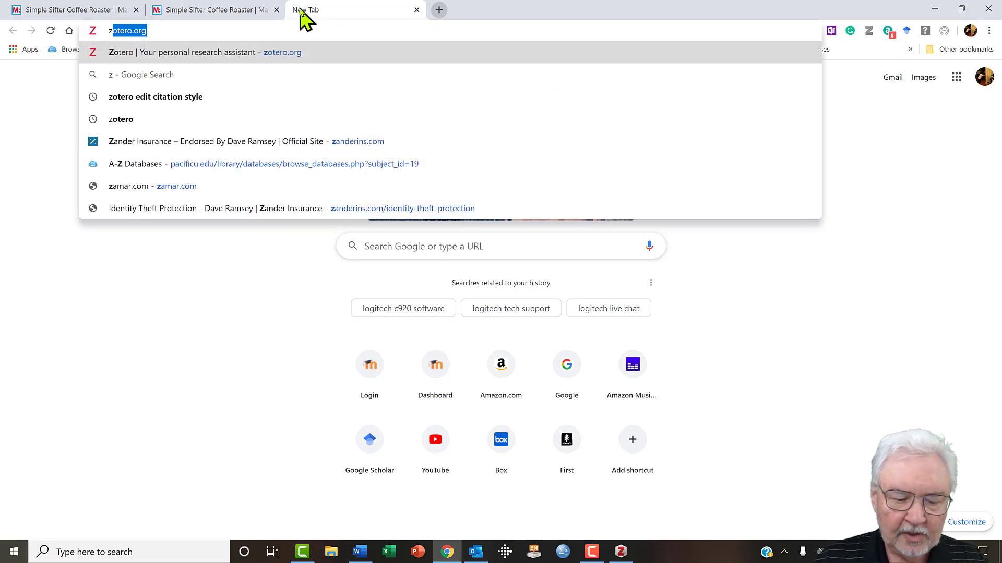
text(otero.org)
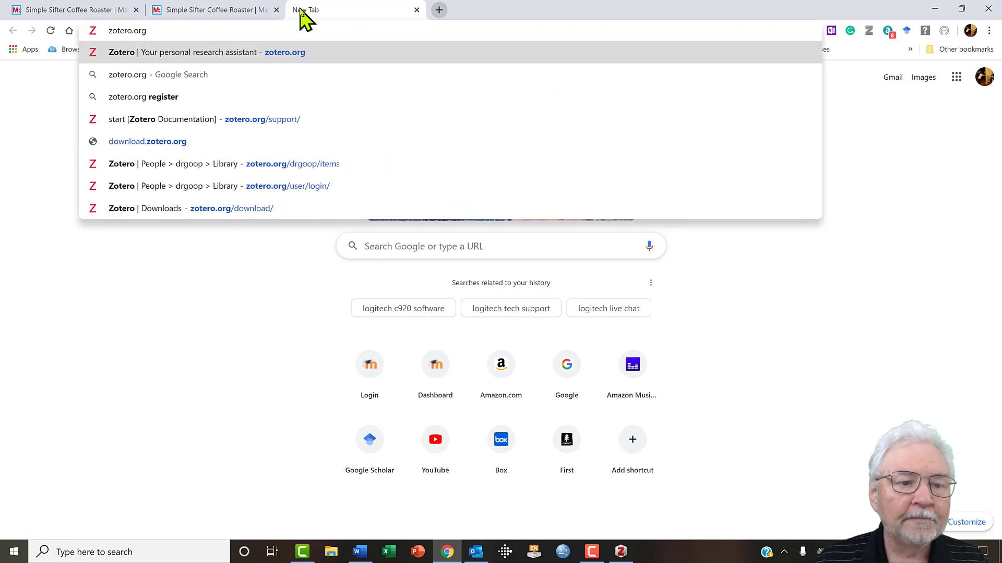
key(Return)
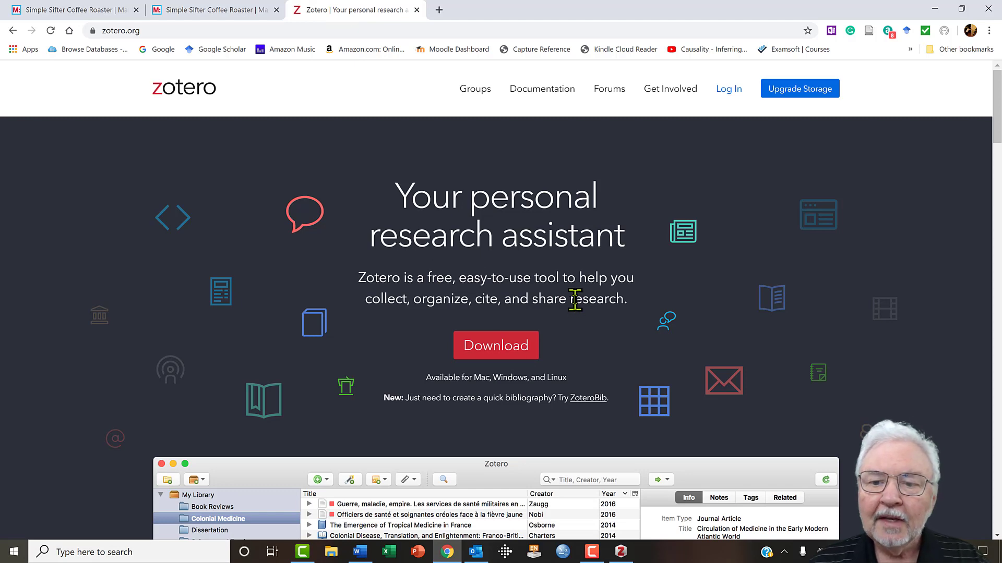
Log in to zotero.org with the browser's autofilled credentials to reach the web library
click(723, 92)
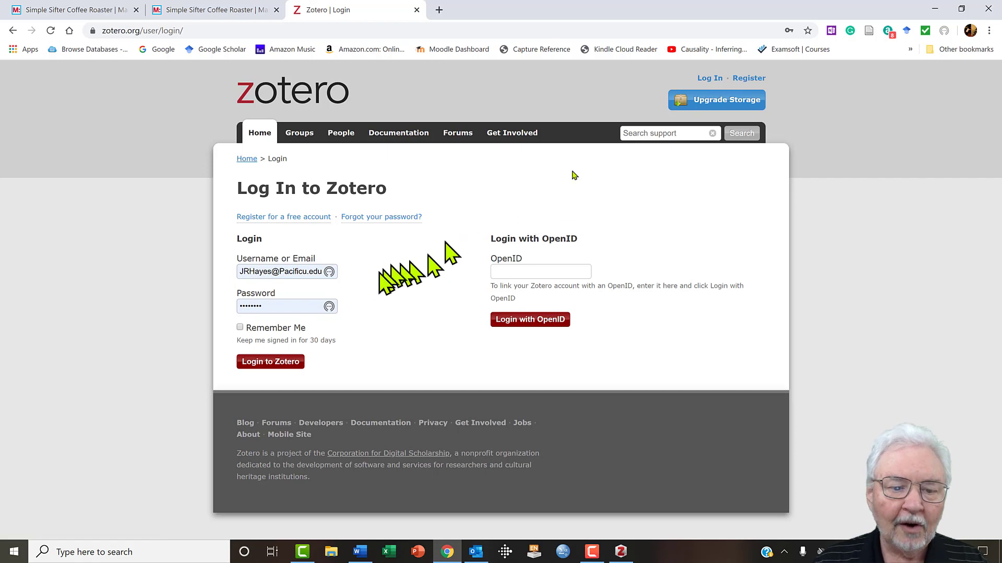
click(277, 362)
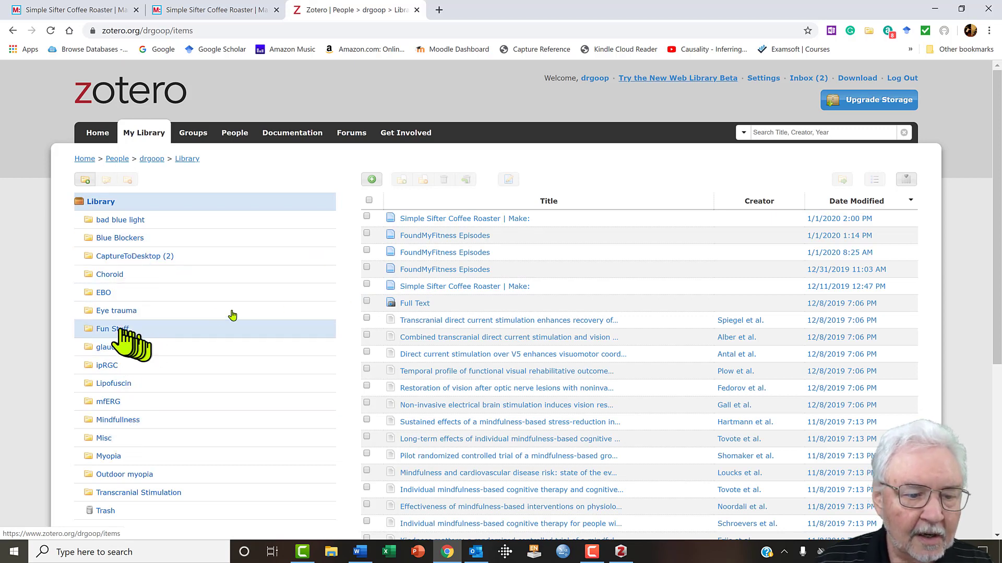
Open the Fun Stuff collection online to confirm the Simple Sifter Coffee Roaster item synced
click(117, 329)
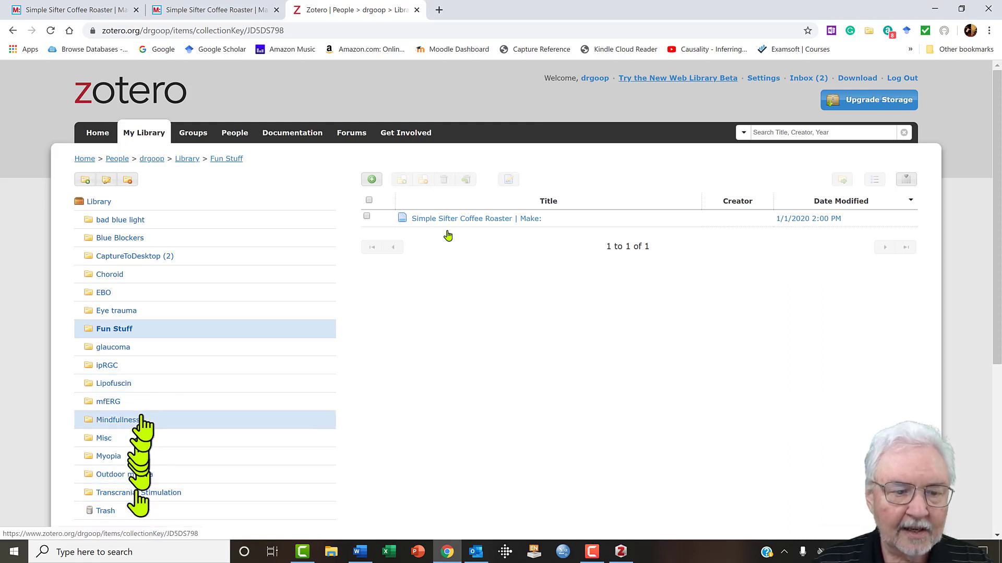
Show the Groups page listing Autofluorescence, Evidence Based and the pending invitation
click(195, 135)
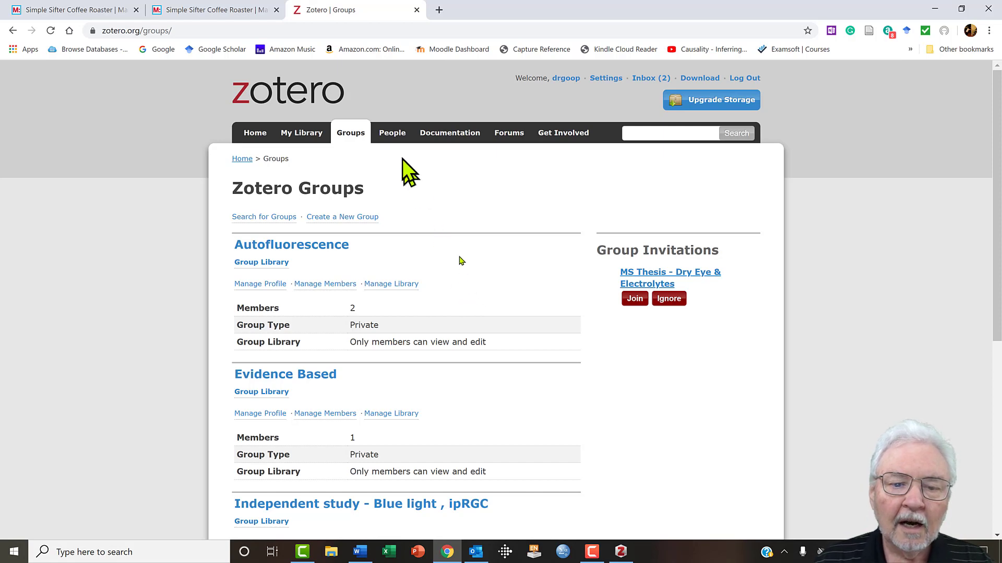
Go to the zotero.org support documentation page
click(444, 136)
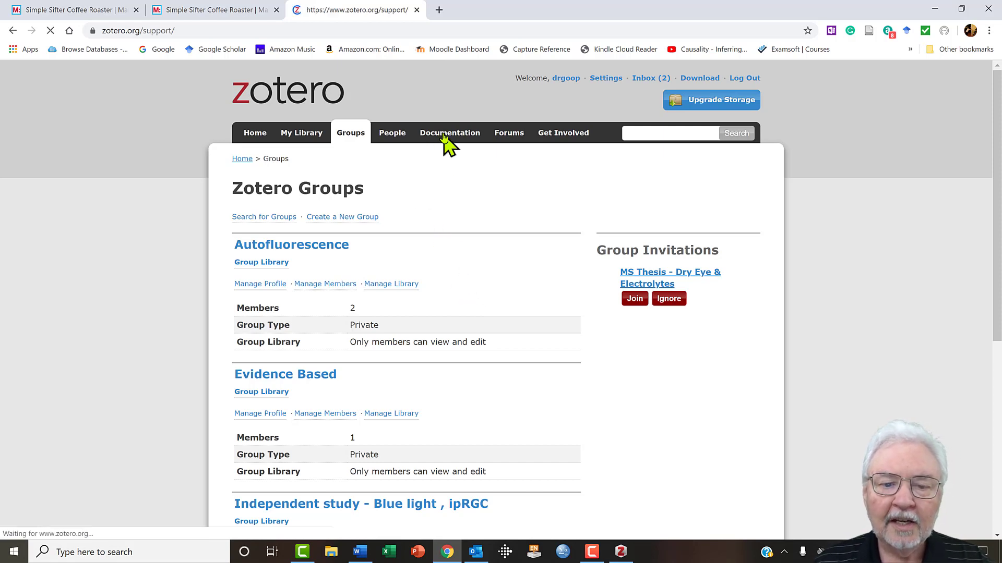